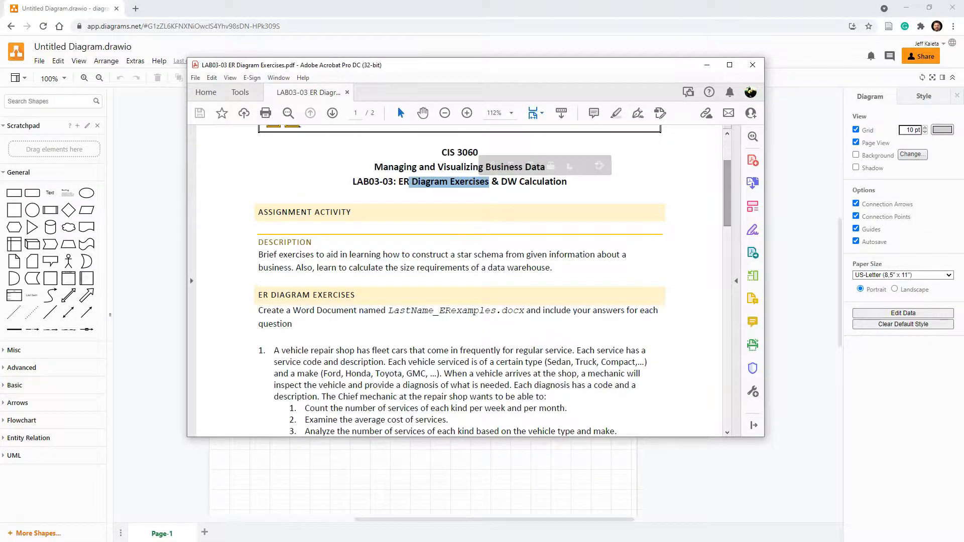
Review the star schema exercise in question 2 and question 1's sub-questions on dimensions, measures and the fact table's grain.
scroll(460, 282, down, 8)
scroll(459, 281, down, 10)
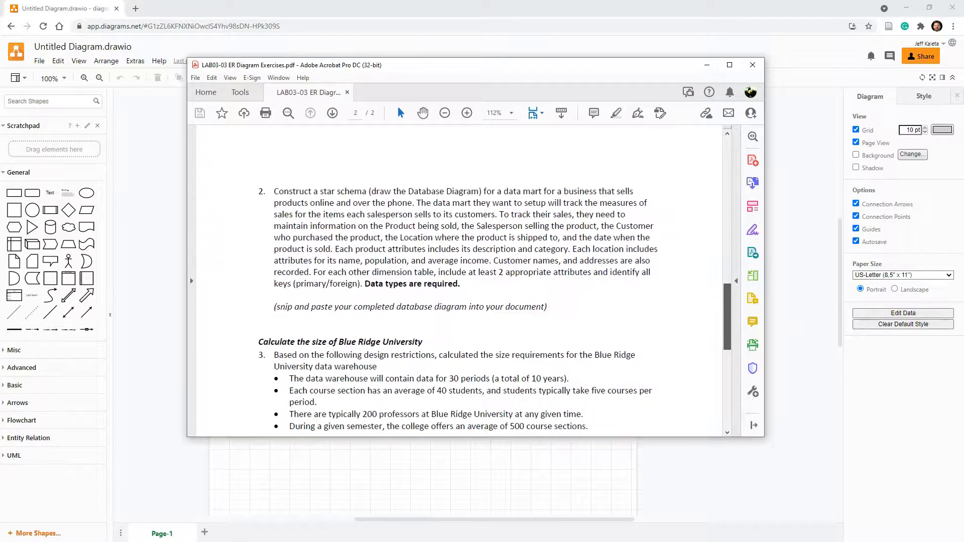
drag(274, 173, 497, 254)
click(497, 255)
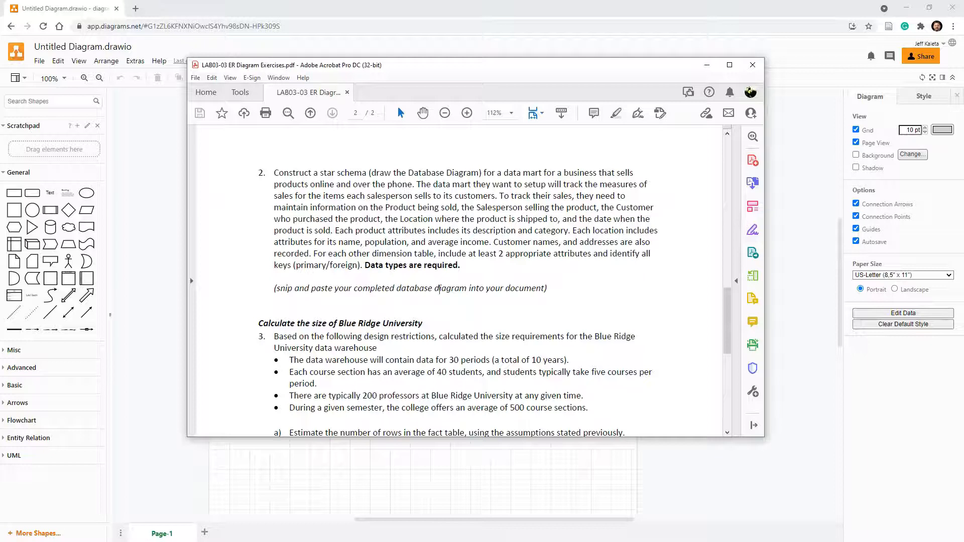
scroll(460, 281, up, 2)
scroll(439, 355, up, 7)
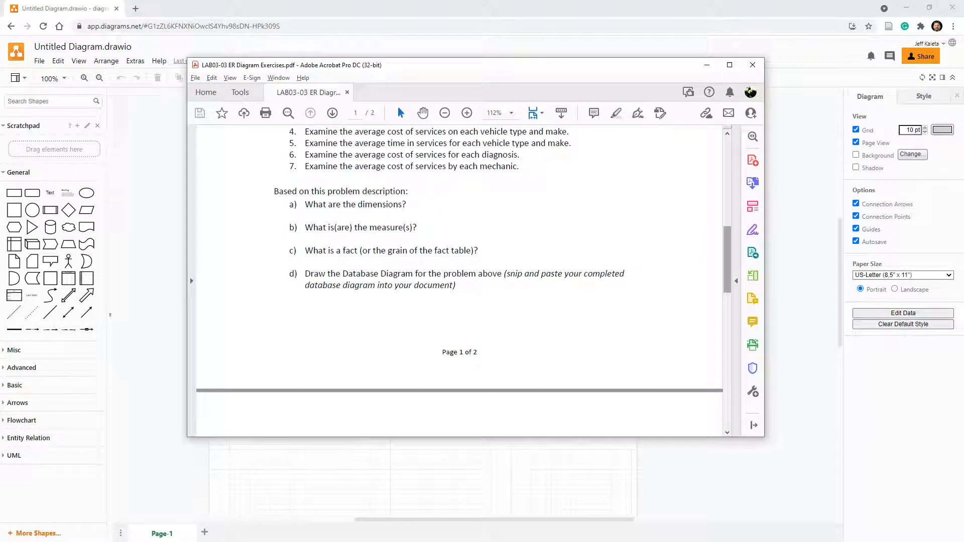
mouse_move(306, 191)
mouse_down()
mouse_move(255, 213)
mouse_move(398, 295)
mouse_move(490, 243)
mouse_move(293, 184)
mouse_move(275, 189)
mouse_up()
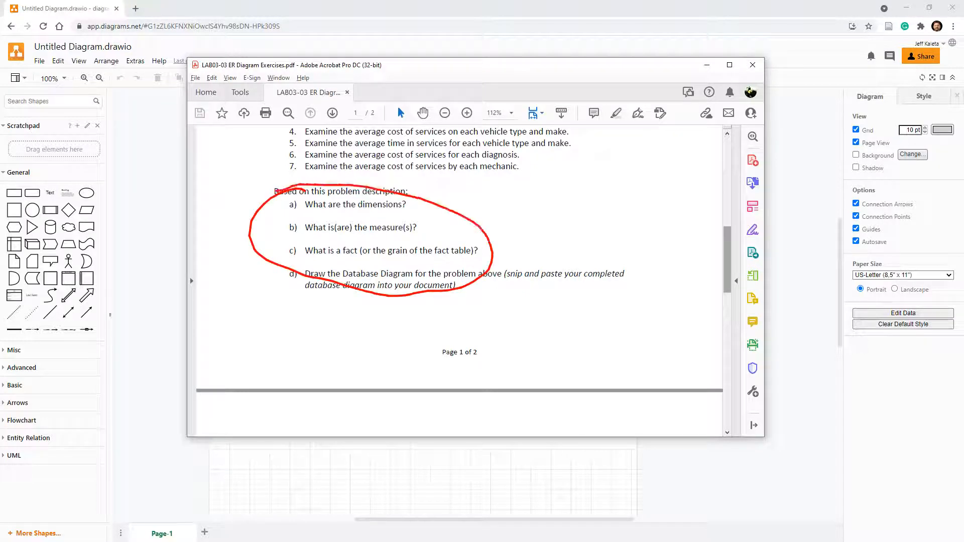
key(Escape)
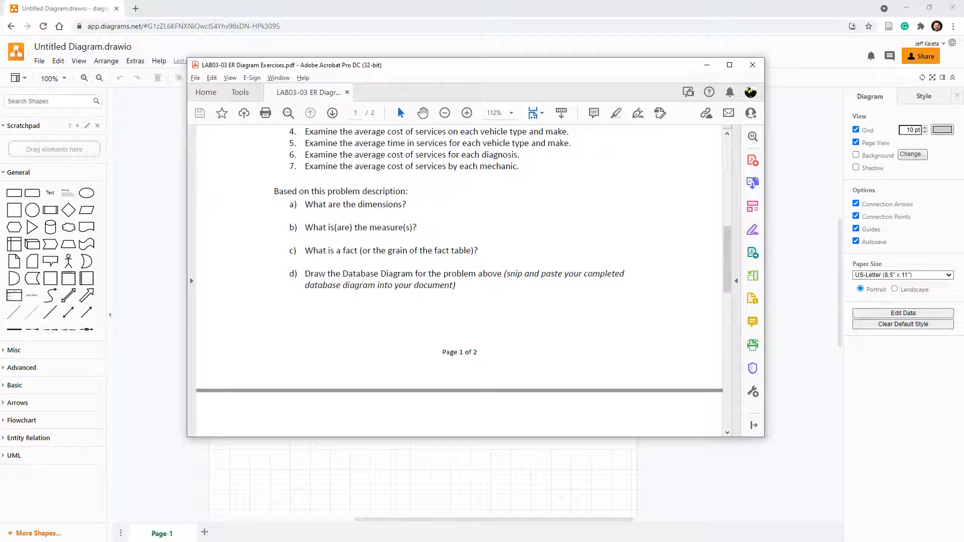
mouse_move(411, 206)
mouse_down()
mouse_move(459, 191)
mouse_move(412, 205)
mouse_move(470, 212)
mouse_move(425, 230)
mouse_move(436, 232)
mouse_move(430, 219)
mouse_up()
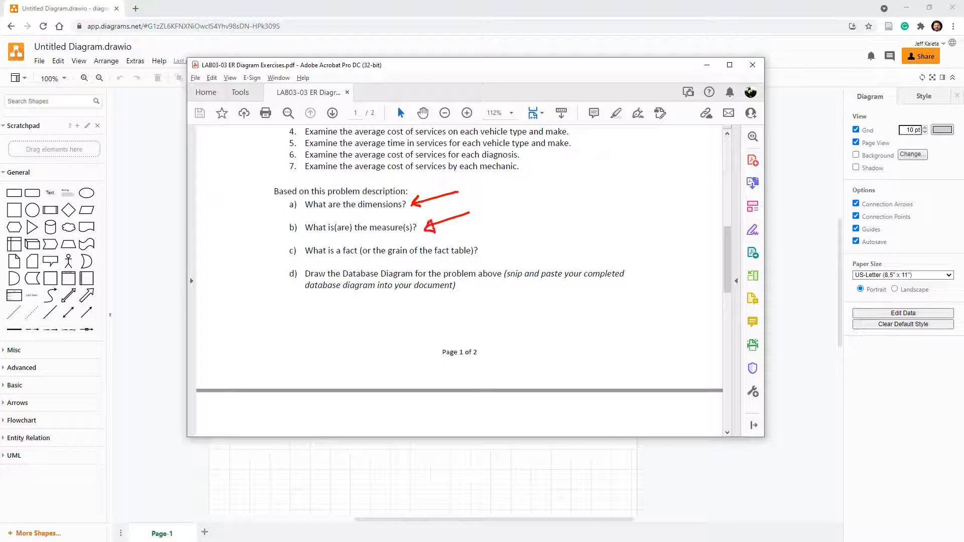
mouse_move(492, 245)
mouse_down()
mouse_move(423, 256)
mouse_move(495, 252)
mouse_up()
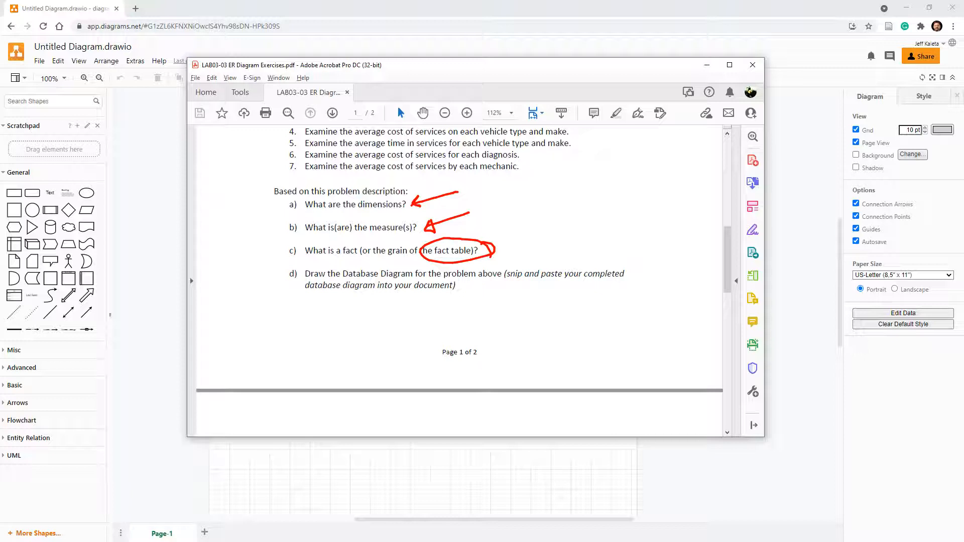
key(Escape)
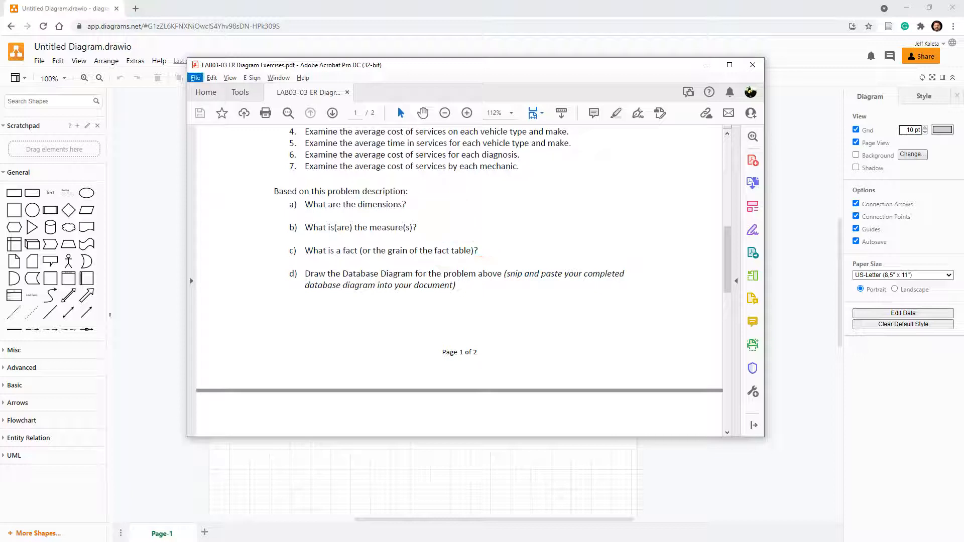
Examine question 2 of the lab PDF for the measure that the data mart has to track.
scroll(440, 334, down, 5)
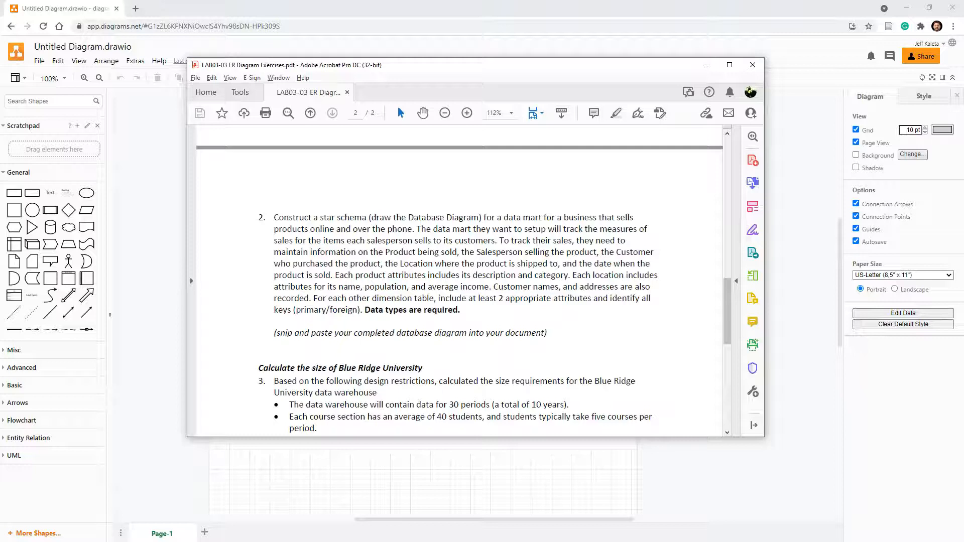
drag(601, 232, 635, 232)
drag(273, 245, 293, 242)
mouse_move(198, 261)
mouse_down()
mouse_move(177, 286)
mouse_move(206, 274)
mouse_up()
drag(218, 259, 223, 272)
drag(230, 255, 221, 269)
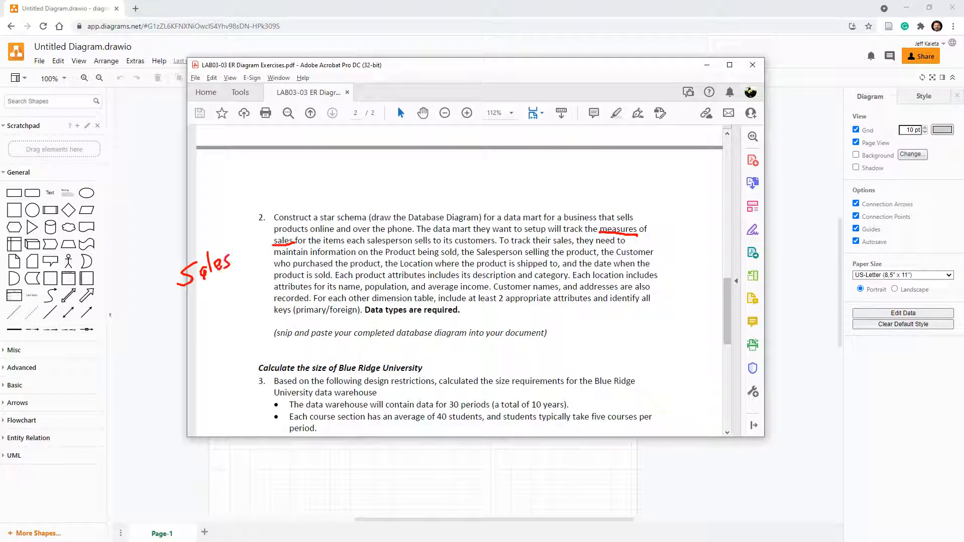
key(Escape)
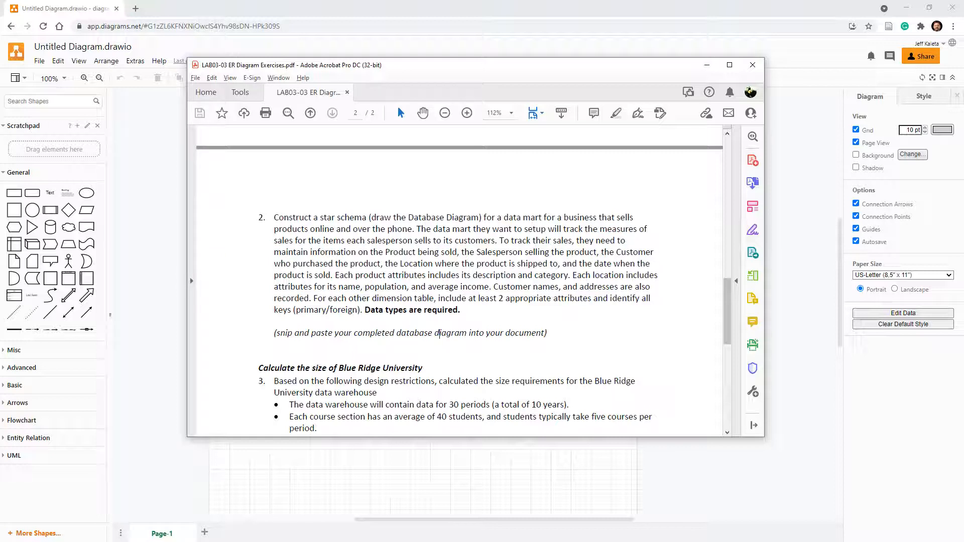
Examine question 2 for the dimensions the sales data needs and the requirements on attributes and data types.
drag(388, 255, 413, 258)
drag(486, 258, 518, 260)
drag(625, 255, 650, 255)
drag(407, 268, 429, 268)
mouse_move(615, 258)
mouse_down()
mouse_move(595, 257)
mouse_move(614, 268)
mouse_move(607, 254)
mouse_up()
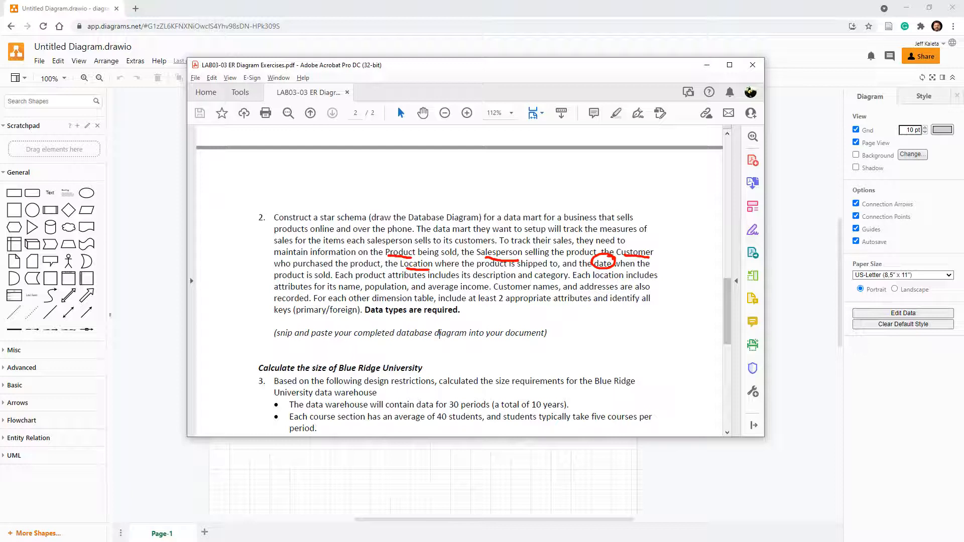
drag(530, 307, 585, 309)
drag(381, 318, 431, 320)
drag(409, 241, 440, 224)
drag(510, 247, 541, 227)
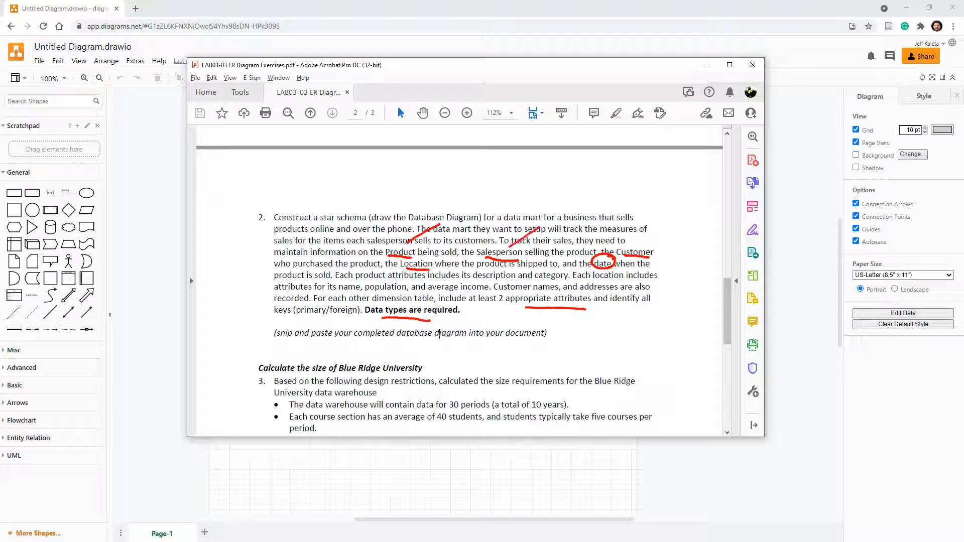
drag(636, 245, 662, 227)
drag(389, 288, 413, 272)
mouse_move(615, 297)
mouse_down()
mouse_move(608, 274)
mouse_move(621, 280)
mouse_up()
key(Escape)
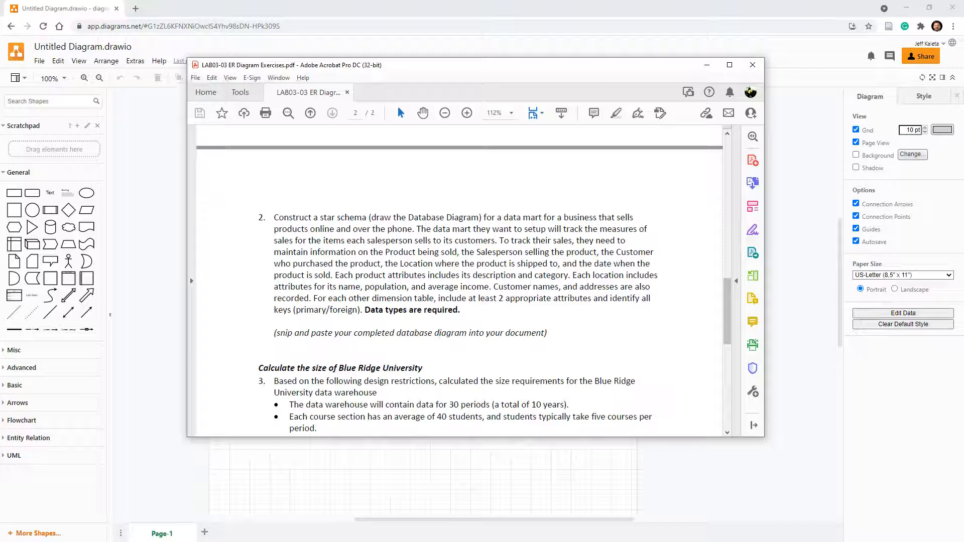
drag(271, 246, 290, 247)
key(Escape)
Switch to the draw.io diagram, place an Entity Relation list table on the canvas and title it FACT SALES.
key(super+Down)
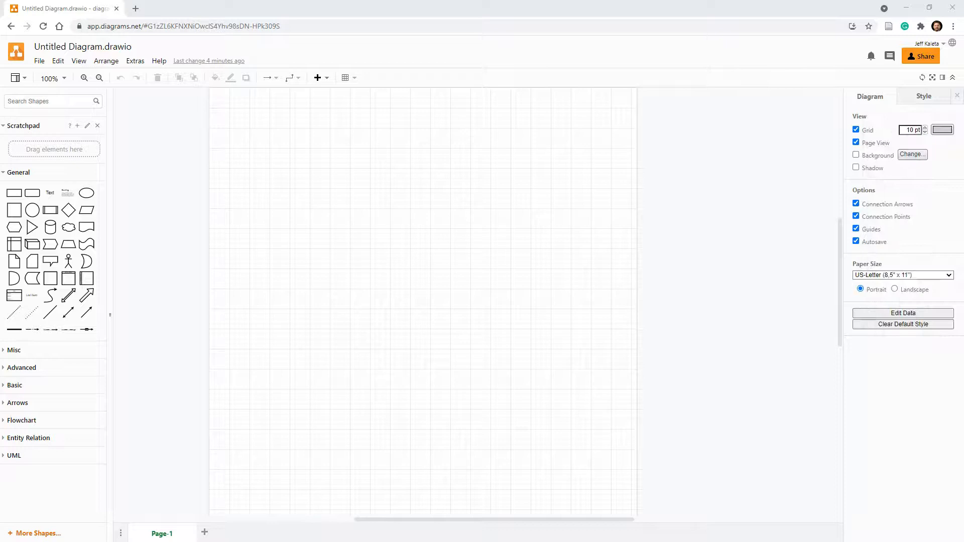
click(29, 438)
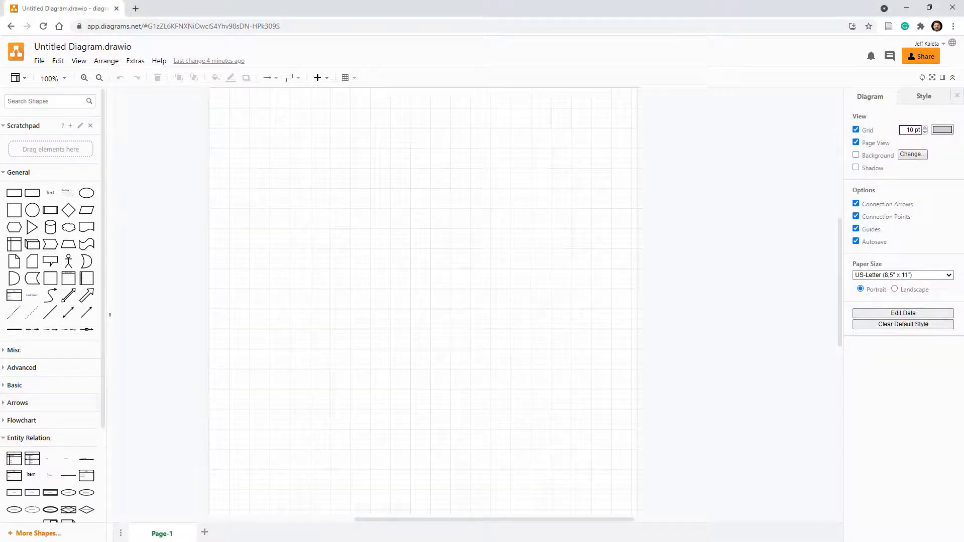
scroll(50, 301, down, 3)
drag(14, 357, 456, 247)
double_click(456, 226)
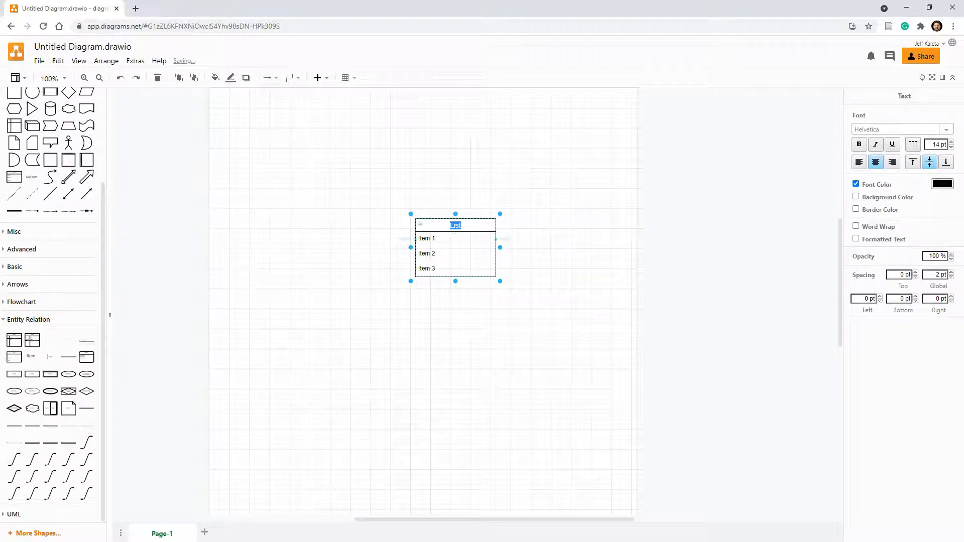
text(FACT SALES)
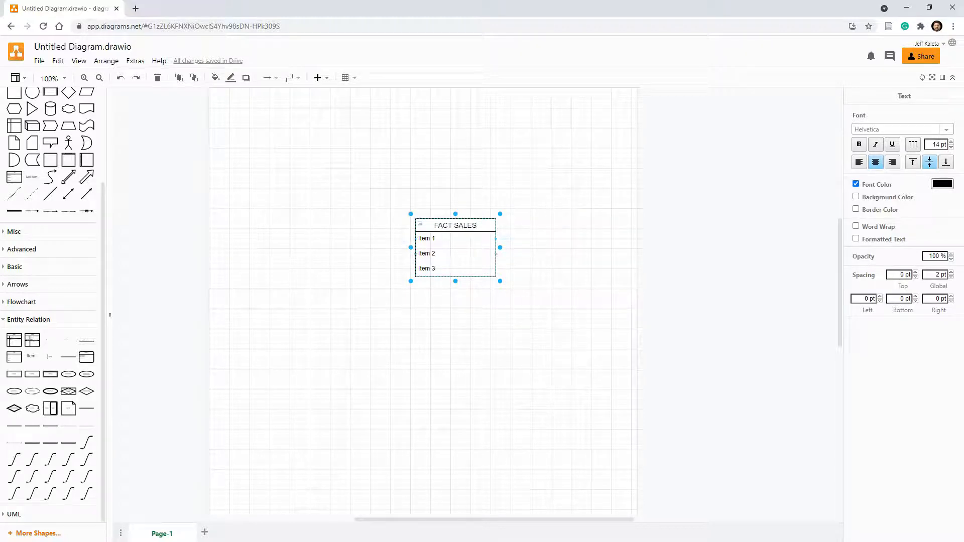
Rename the first row of the FACT SALES table as Product_ID (PK)(FK).
key(Tab)
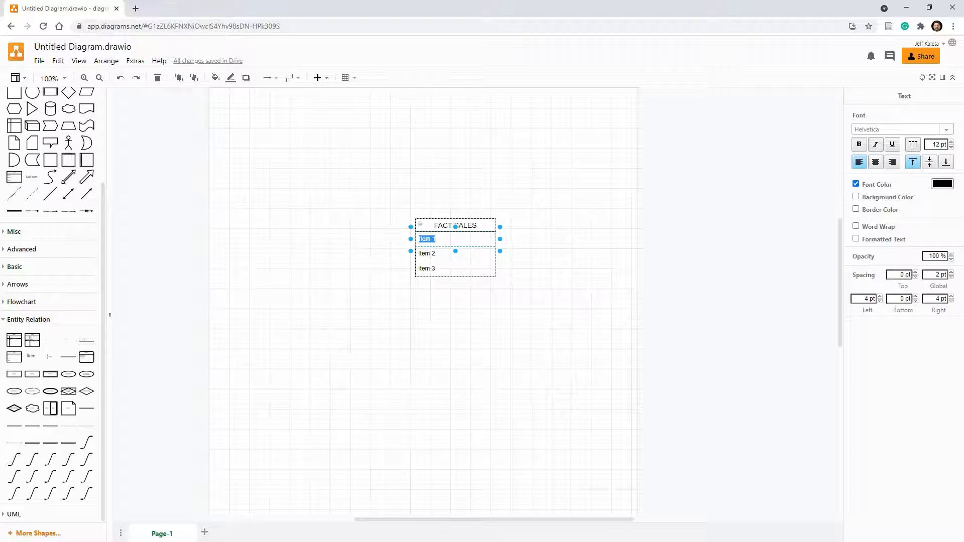
text(Product_ID (PK))
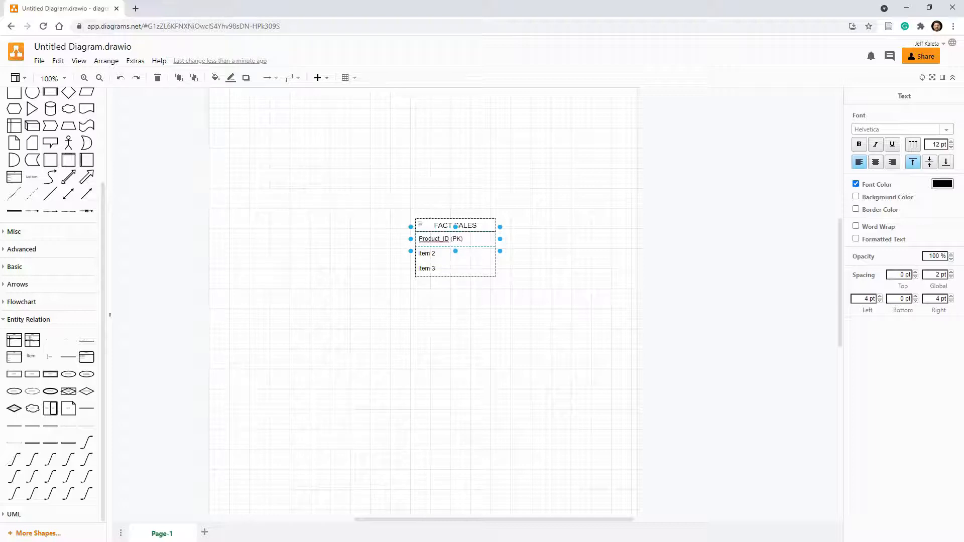
text((FK)
text())
key(Tab)
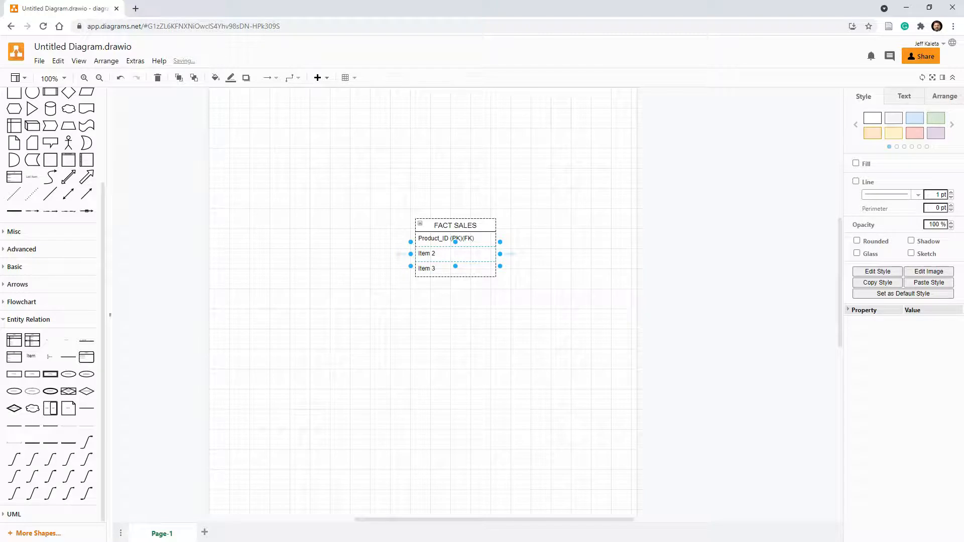
Rename the second row of the FACT SALES table as Customer_ID (PK)(FK).
key(F2)
text(CUST)
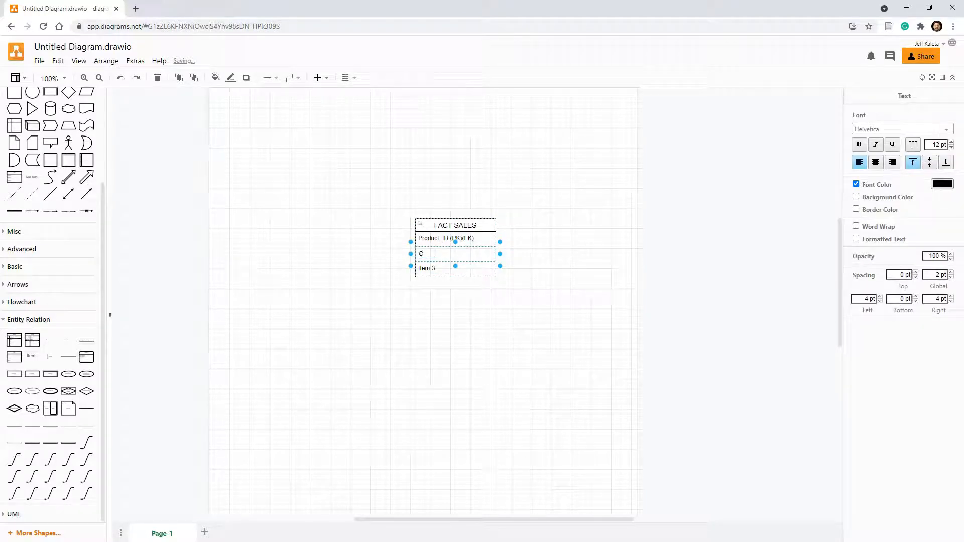
key(BackSpace)
key(BackSpace)
key(BackSpace)
text(ustomer_ID (P)
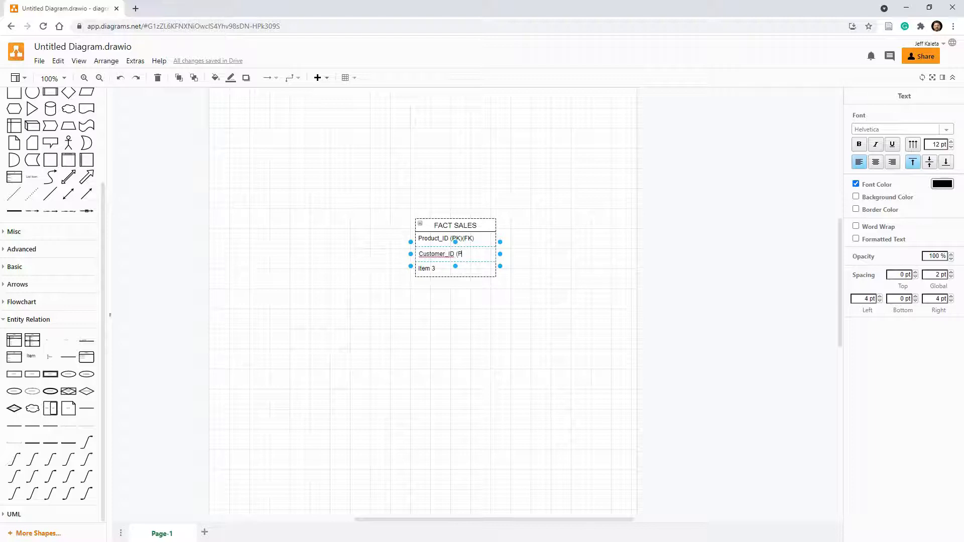
text(K)(FK))
key(BackSpace)
Rename the third row of the FACT SALES table as SalesPerson_ID (PK)(FK).
double_click(428, 269)
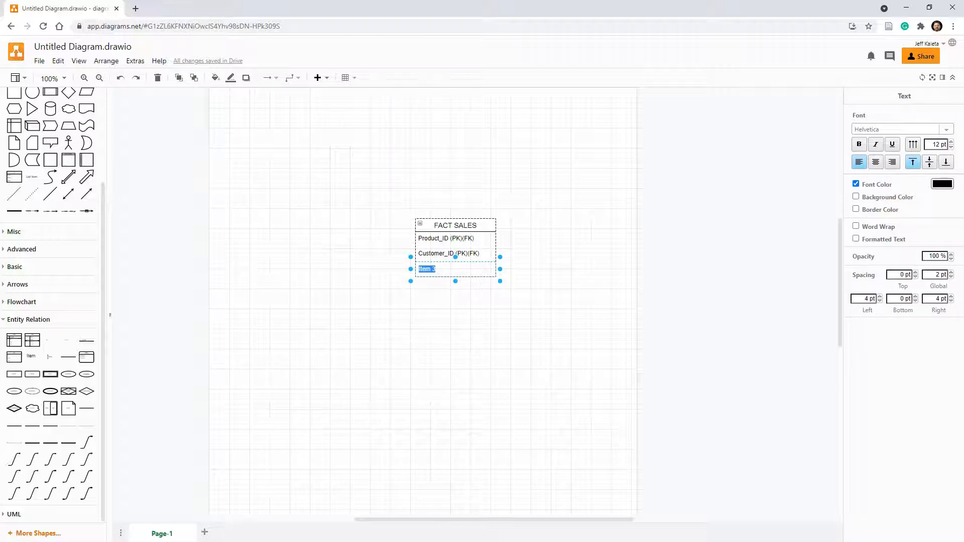
text(SalesPerson_ID (PK)()
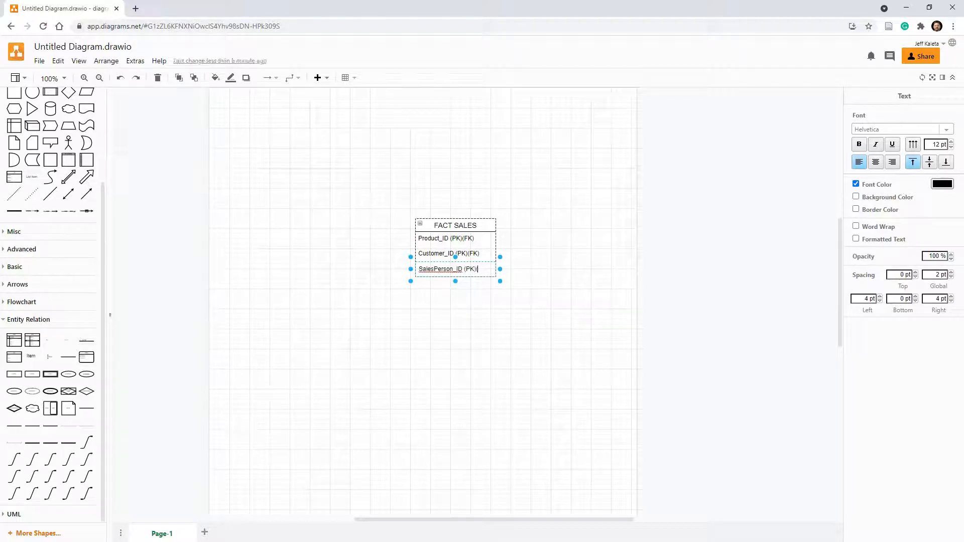
text(FK))
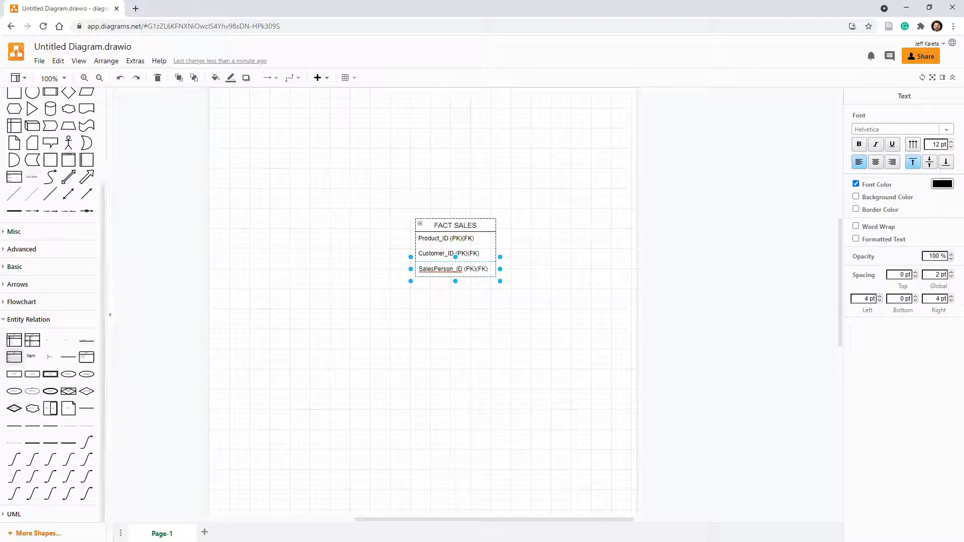
Add three more Item rows below SalesPerson_ID in the FACT SALES table and delete the leftover loose Item.
click(31, 356)
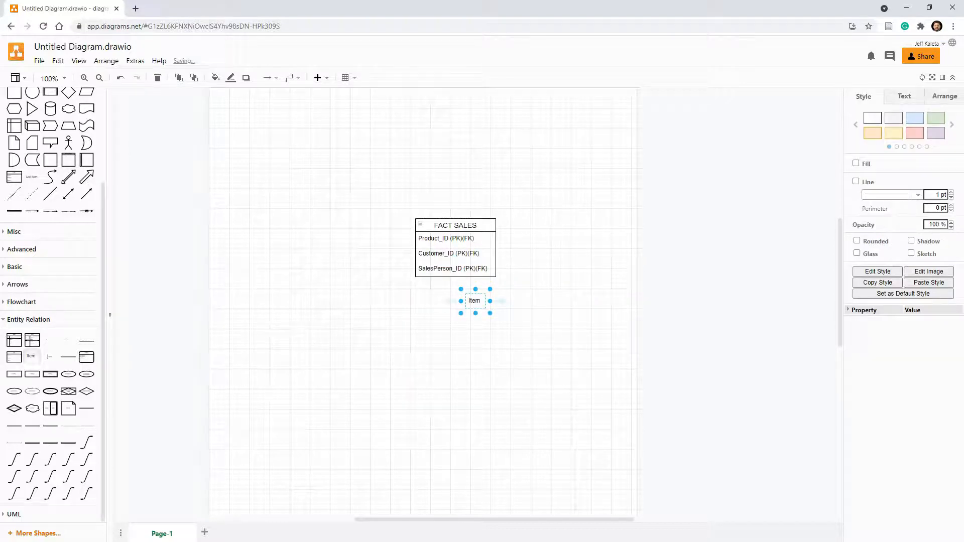
drag(475, 300, 450, 271)
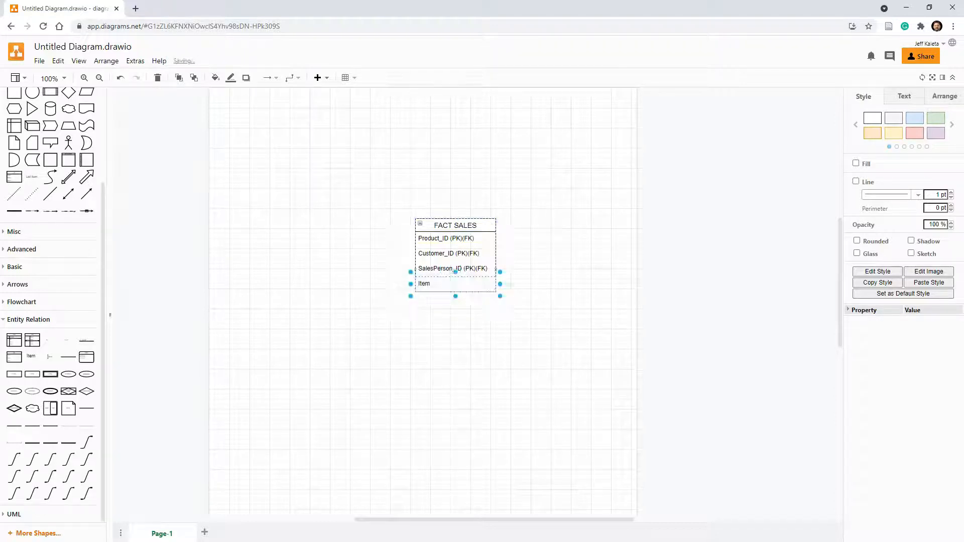
key(ctrl+z)
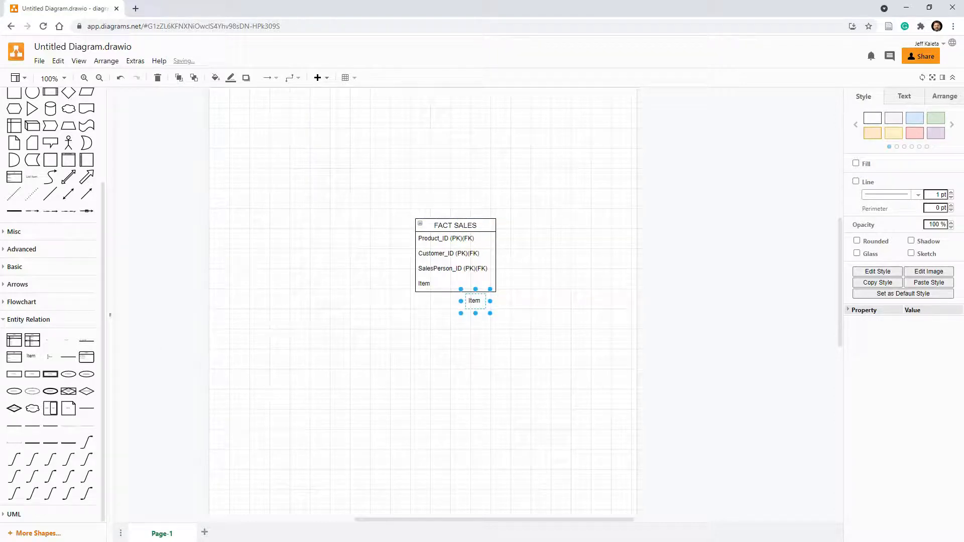
drag(474, 300, 455, 299)
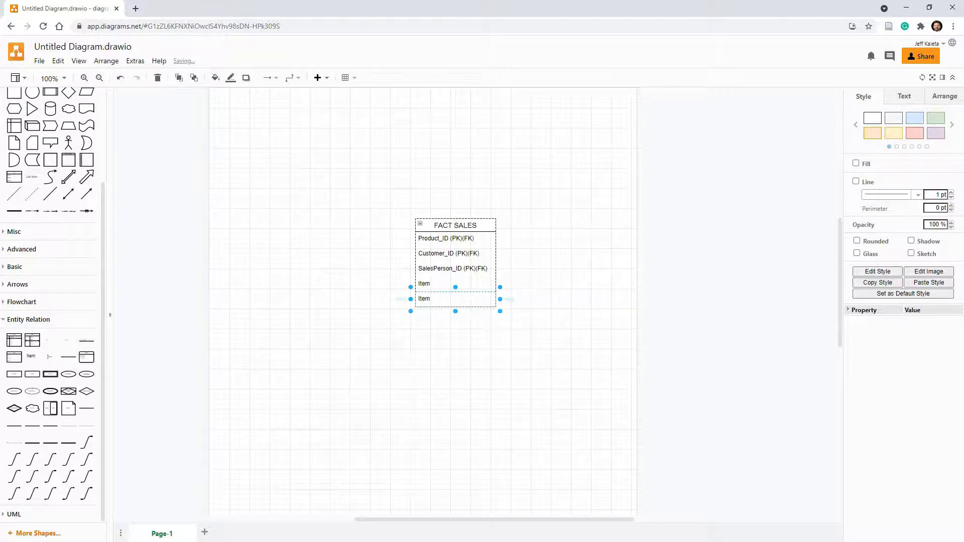
key(ctrl+z)
drag(474, 300, 450, 302)
click(475, 301)
key(Delete)
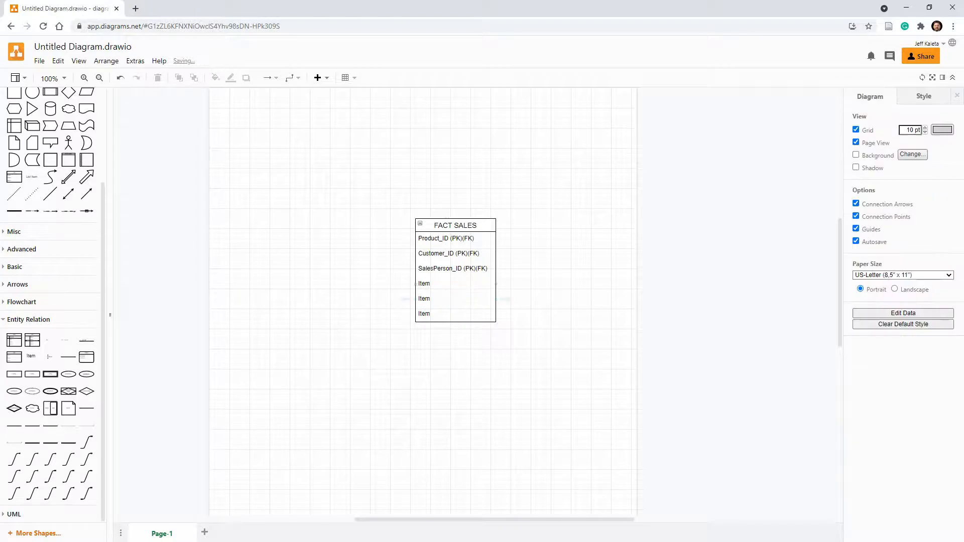
Rename the fourth row of the FACT SALES table as Location_ID (PK)(FK).
double_click(425, 284)
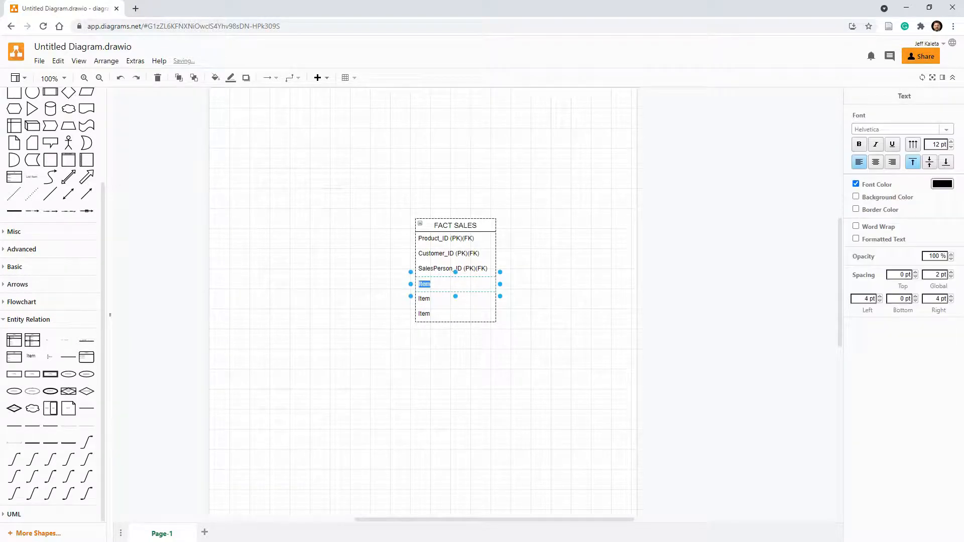
text(Location_ID (PK)
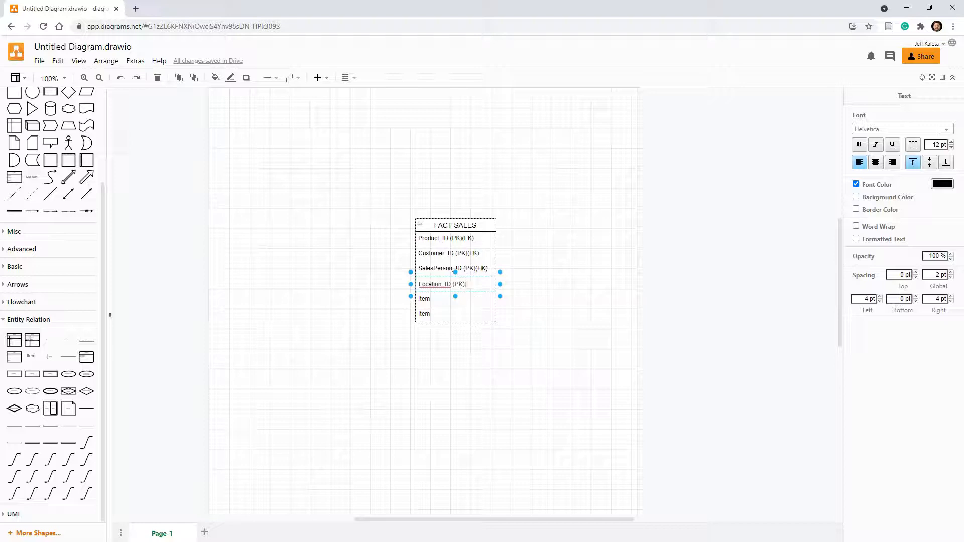
text()(FK)
Rename the fifth row of the FACT SALES table as Period_ID (PK)(FK).
click(425, 299)
click(424, 299)
double_click(425, 299)
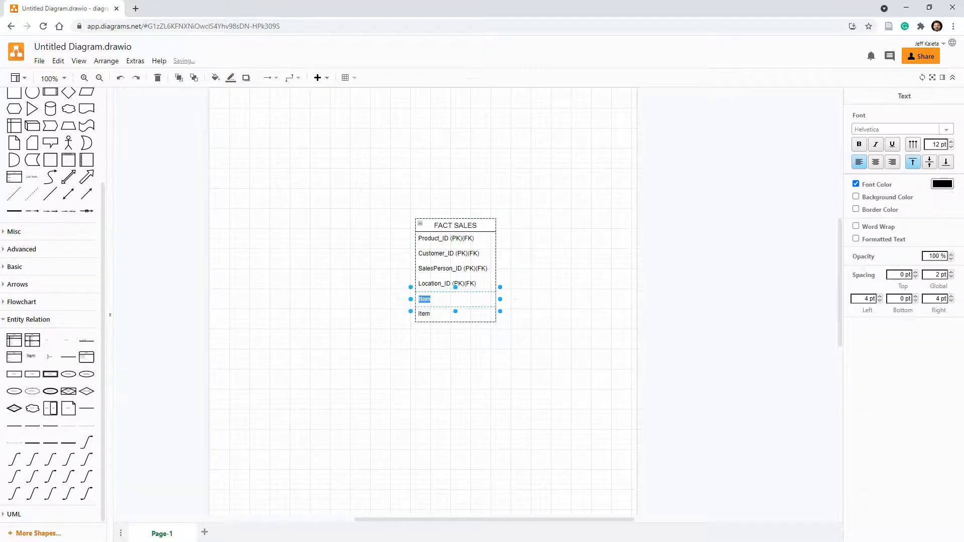
text(PERIOD)
key(BackSpace)
key(BackSpace)
key(BackSpace)
key(BackSpace)
key(BackSpace)
text(eriod_ID (PK)(FK)
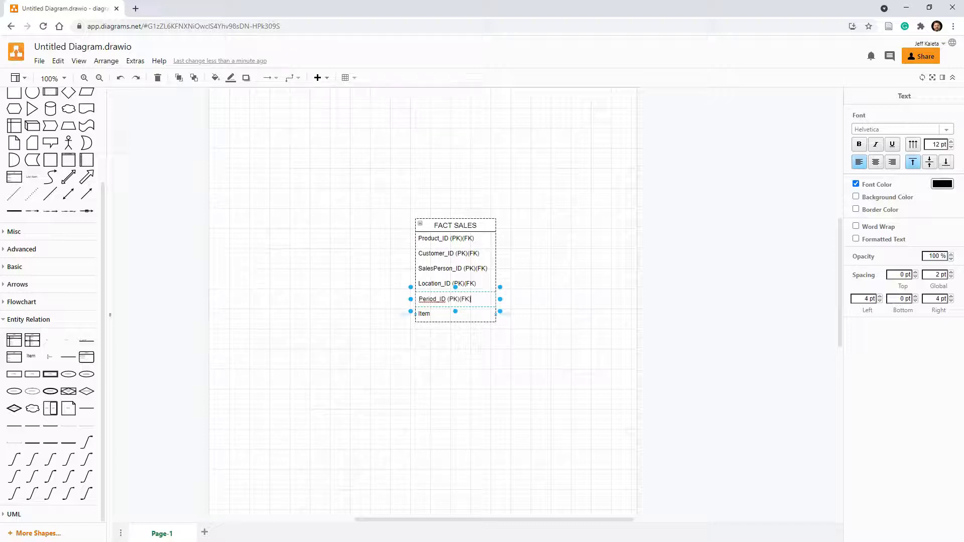
Append the data type int to the Product_ID and Customer_ID rows of the FACT SALES table.
double_click(446, 239)
key(Escape)
double_click(446, 239)
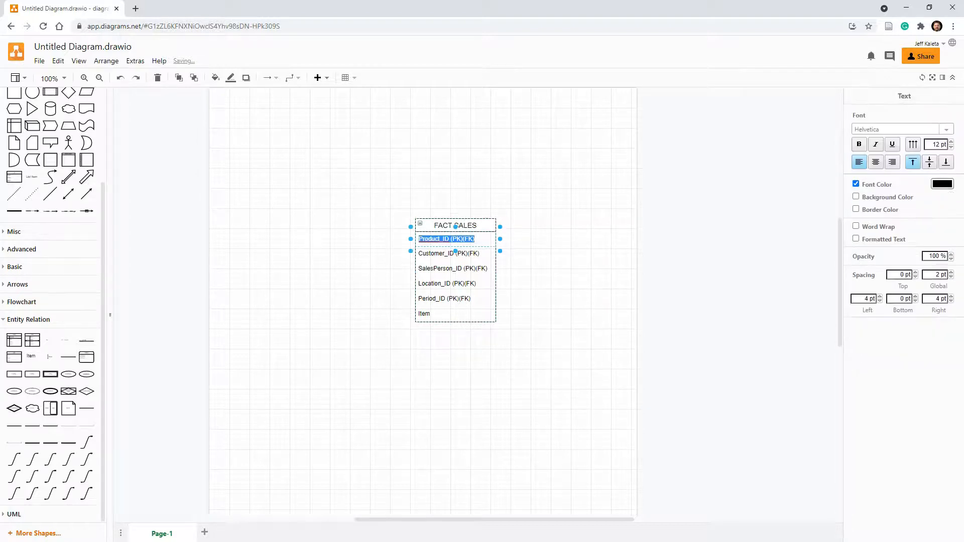
key(End)
text(int)
key(Tab)
key(End)
text(int)
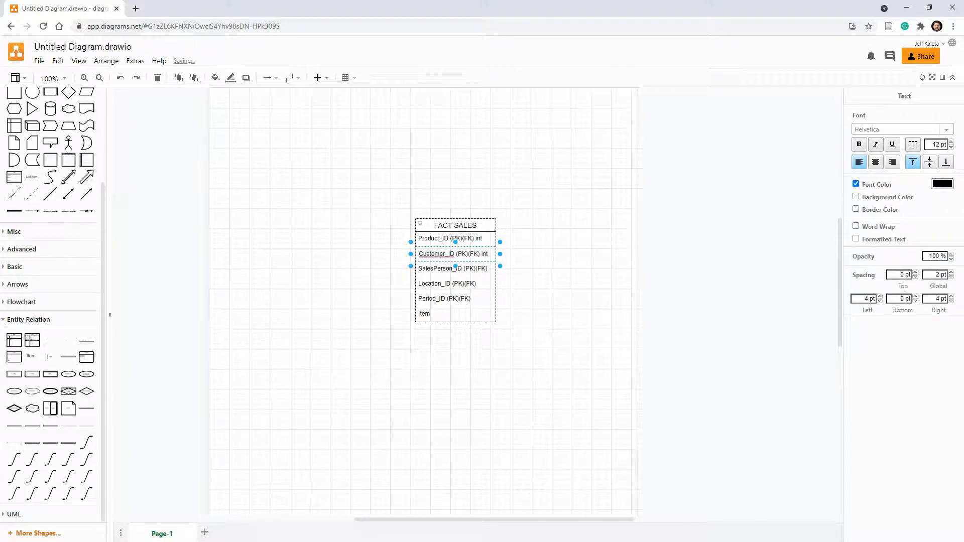
Append the data type int to the SalesPerson_ID, Location_ID and Period_ID rows of the FACT SALES table.
key(Tab)
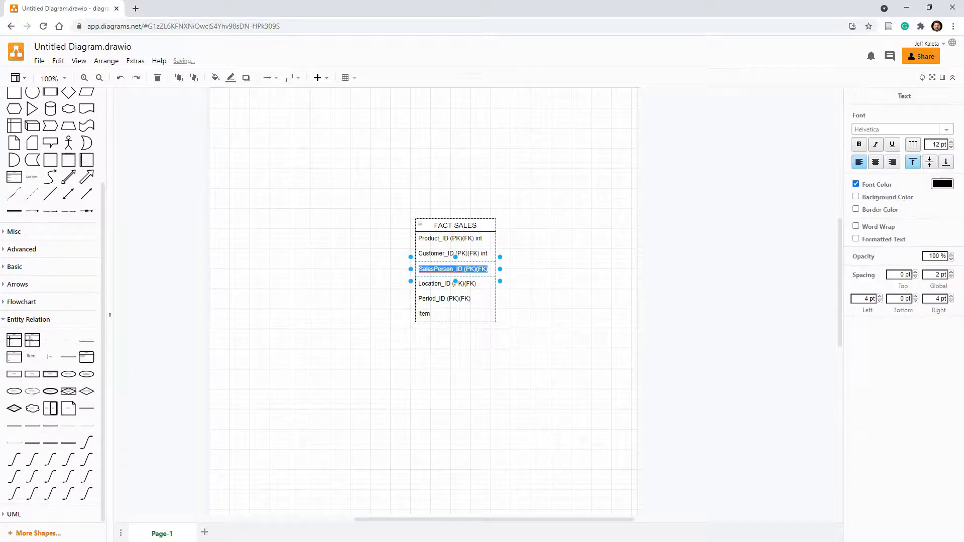
key(End)
text(int)
key(Tab)
key(End)
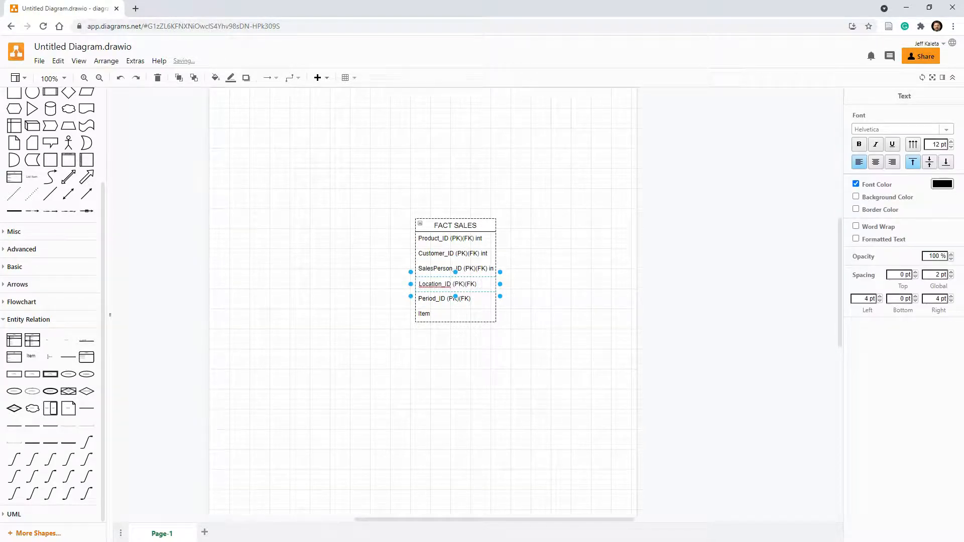
text(int)
key(Tab)
key(Return)
key(End)
text(int)
Rename the last Item row of the FACT SALES table as "Sales, money".
key(Tab)
key(Return)
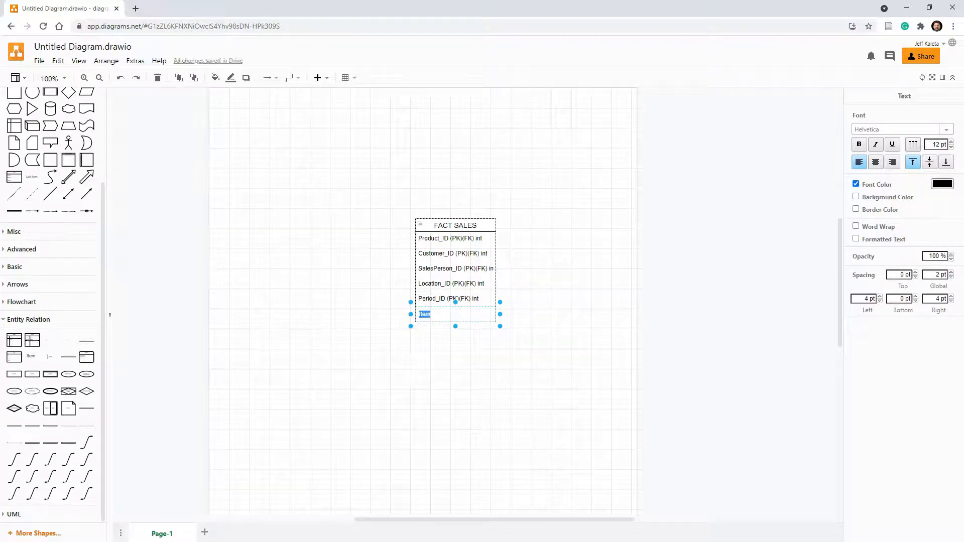
text(Sales, money)
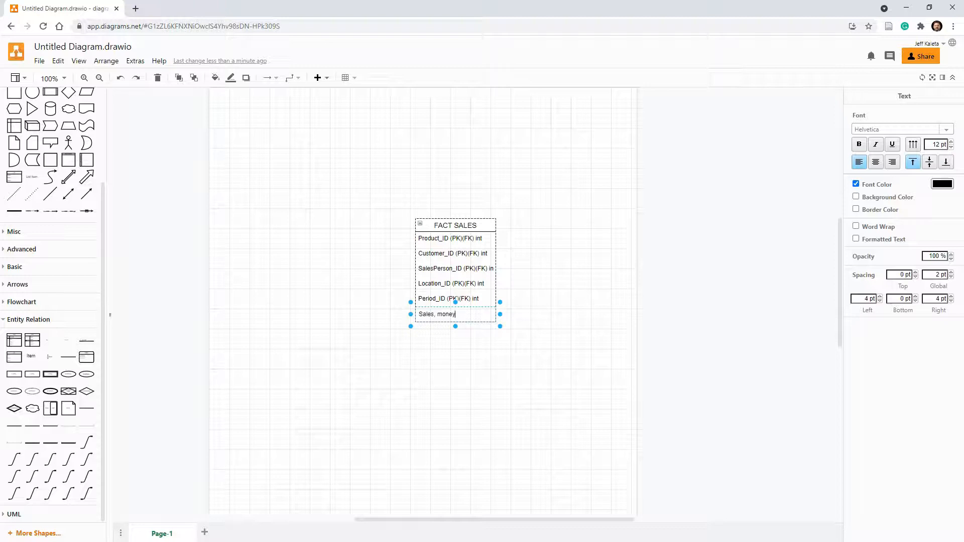
click(547, 261)
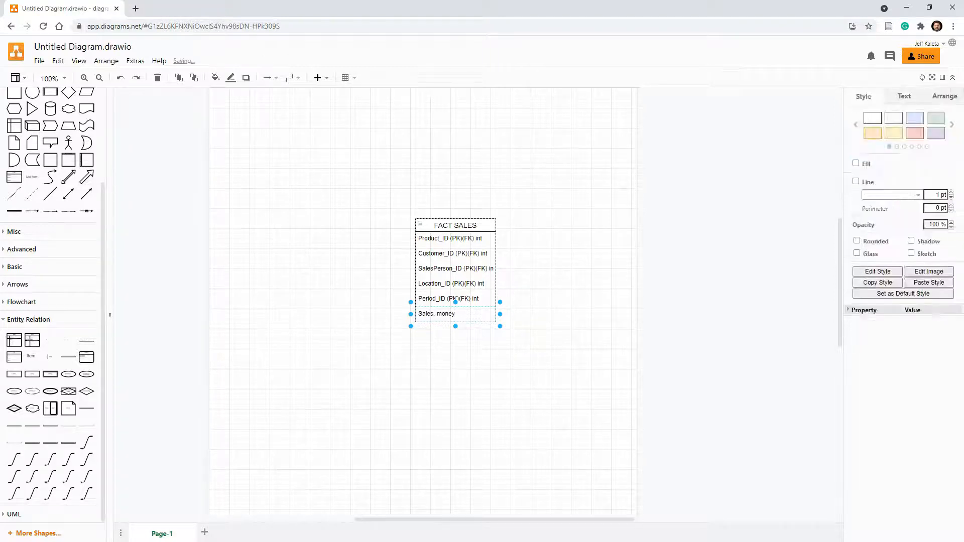
Move the FACT SALES table to the middle of the page and add two list tables, one above the other, to its right.
click(456, 225)
drag(456, 226, 421, 235)
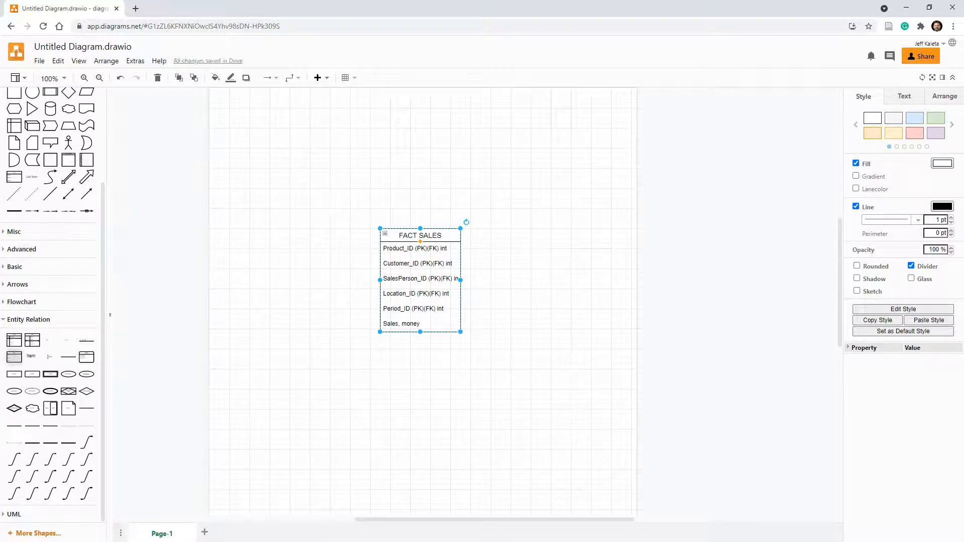
click(14, 357)
drag(476, 302, 551, 211)
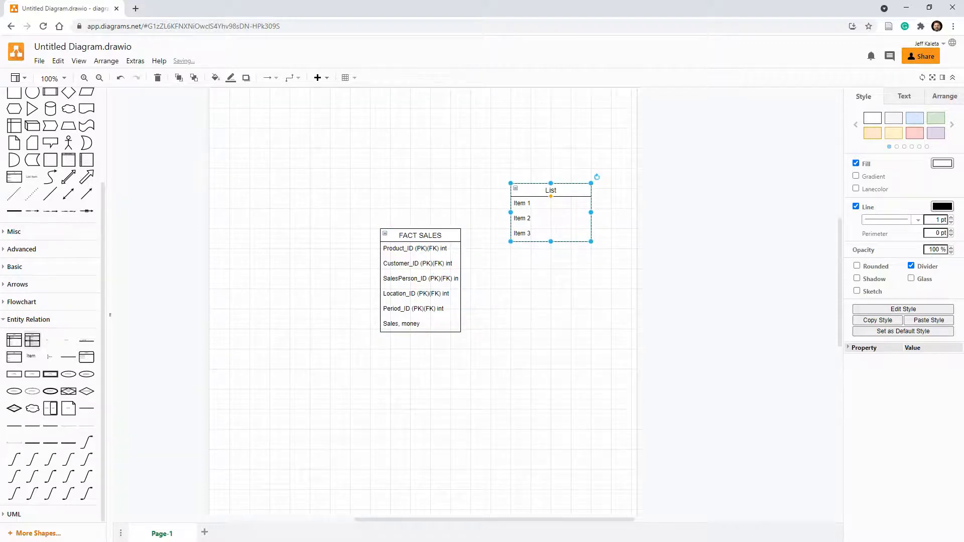
click(14, 358)
drag(476, 304, 551, 308)
Add three more list tables stacked one below another to the left of the FACT SALES table.
click(14, 357)
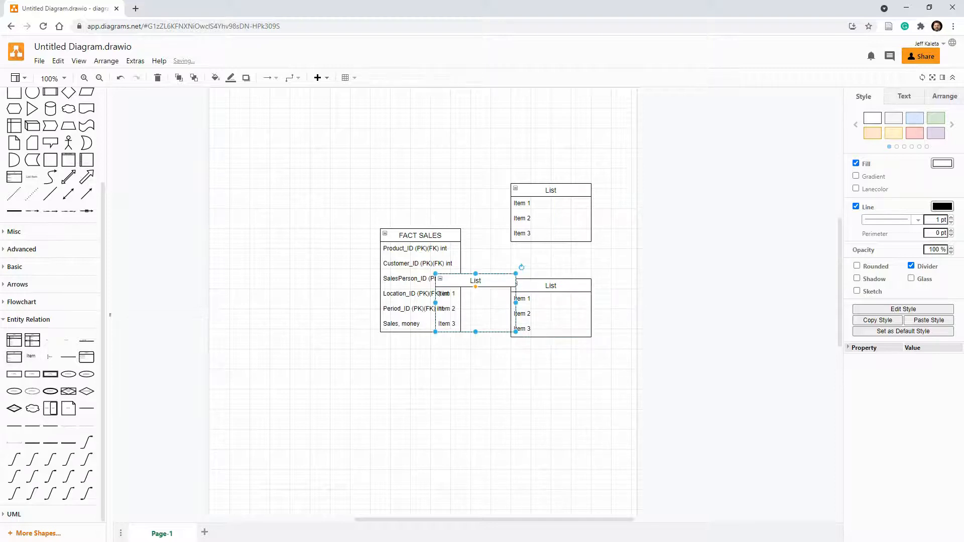
drag(476, 303, 285, 203)
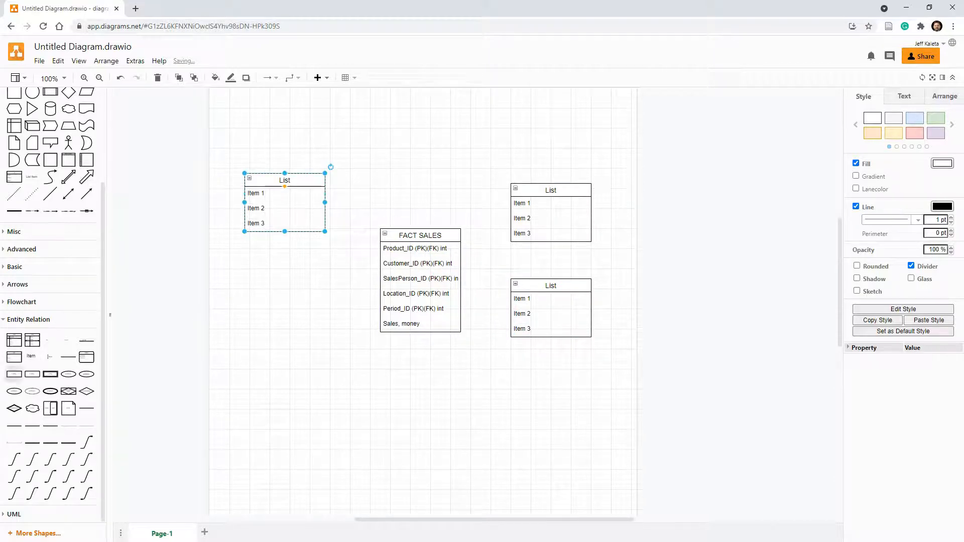
click(14, 357)
drag(476, 303, 280, 293)
click(14, 357)
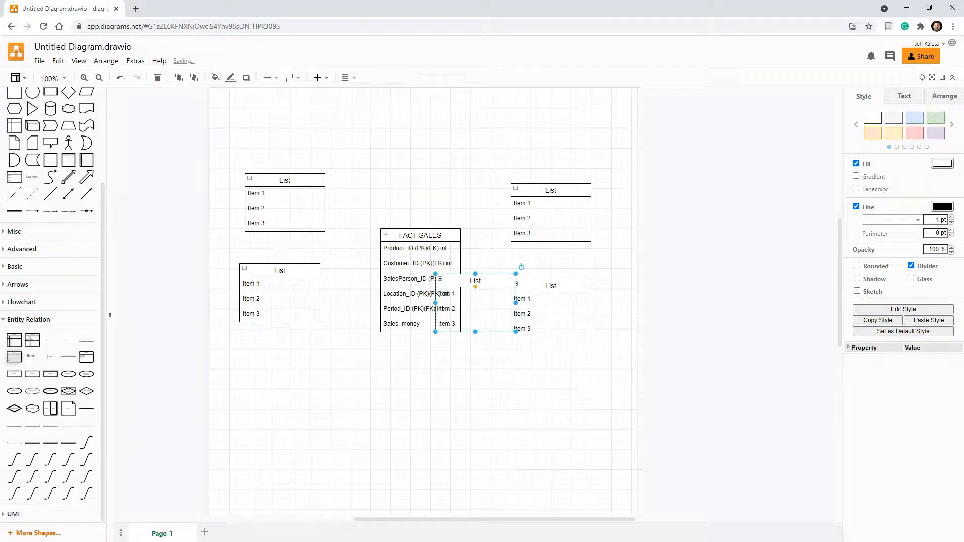
drag(476, 303, 280, 378)
Title the uppermost list left of FACT SALES DIM_Product and rename its first row as Product_ID.
click(285, 191)
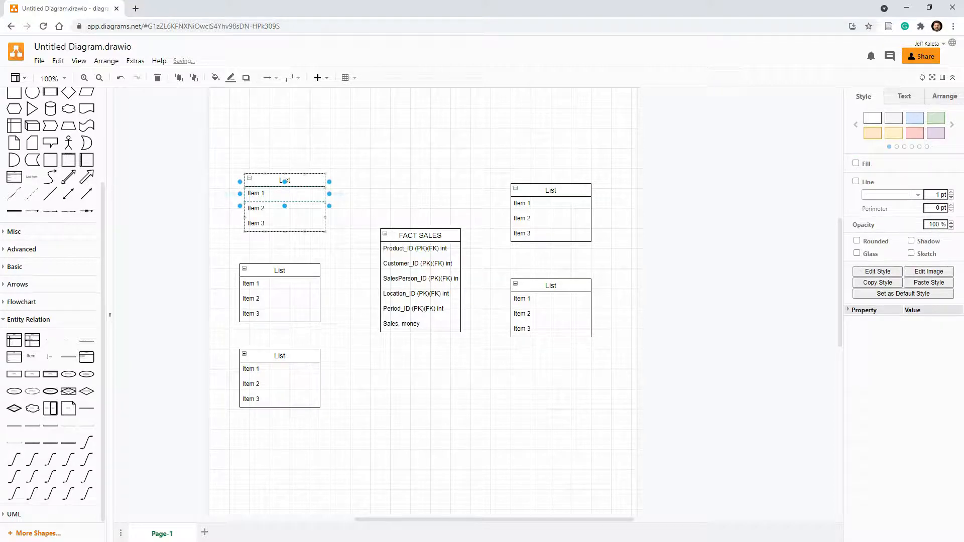
double_click(285, 180)
text(D)
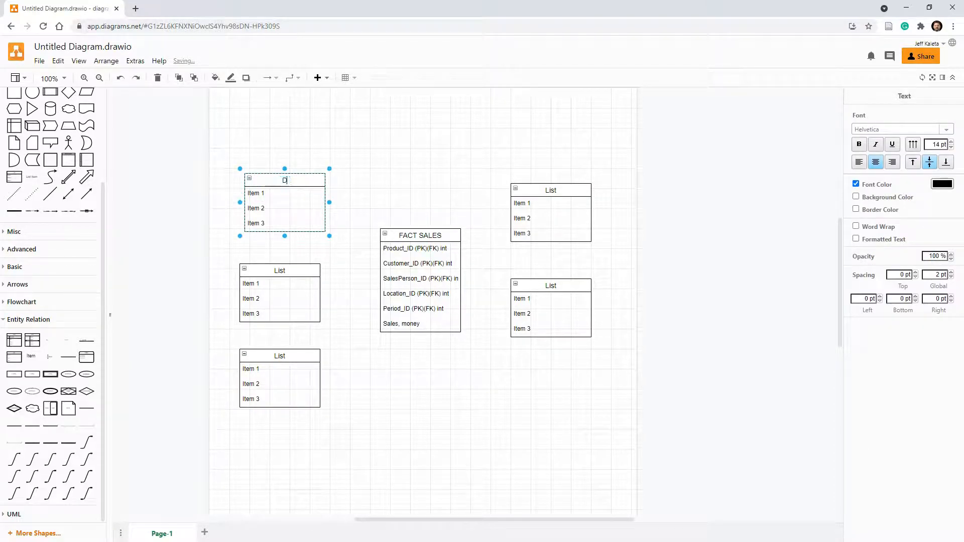
text(IM_Product)
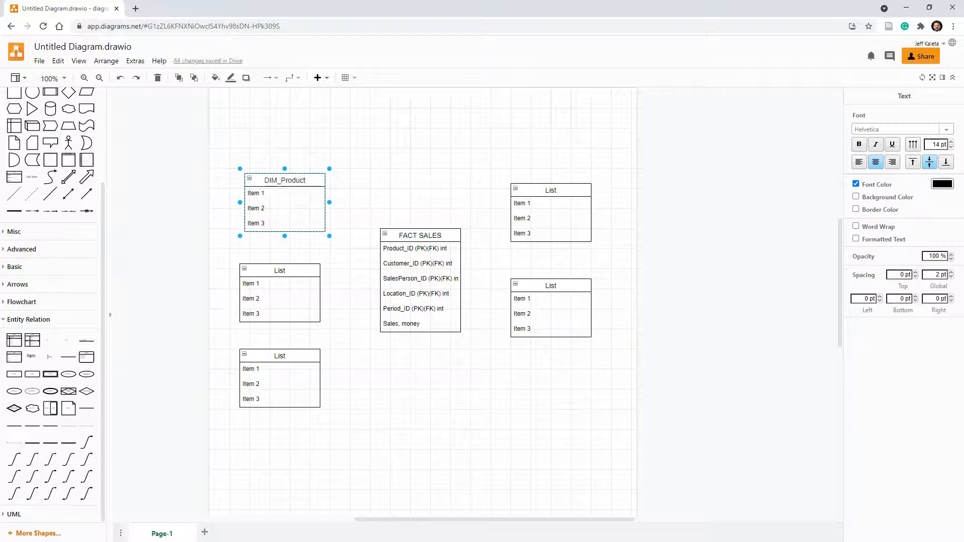
double_click(257, 193)
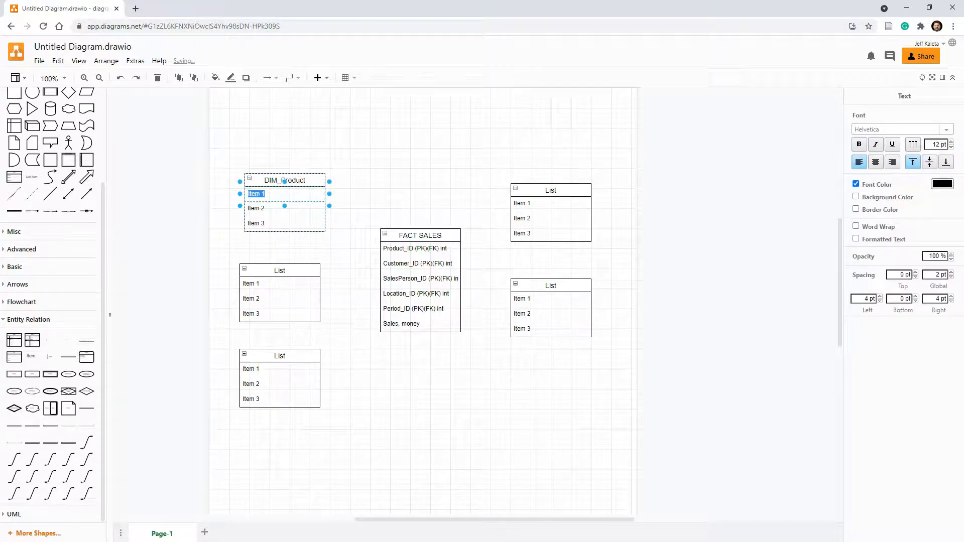
text(Product_ID)
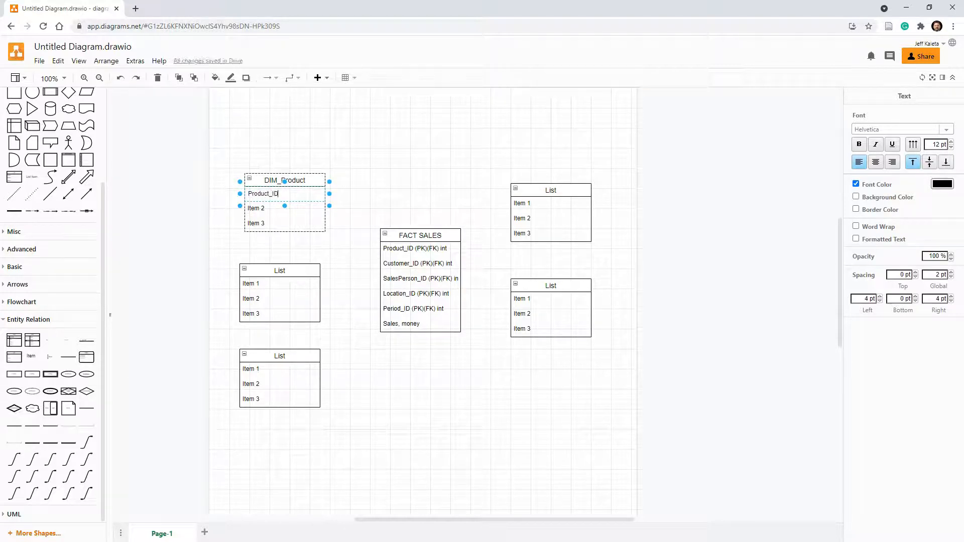